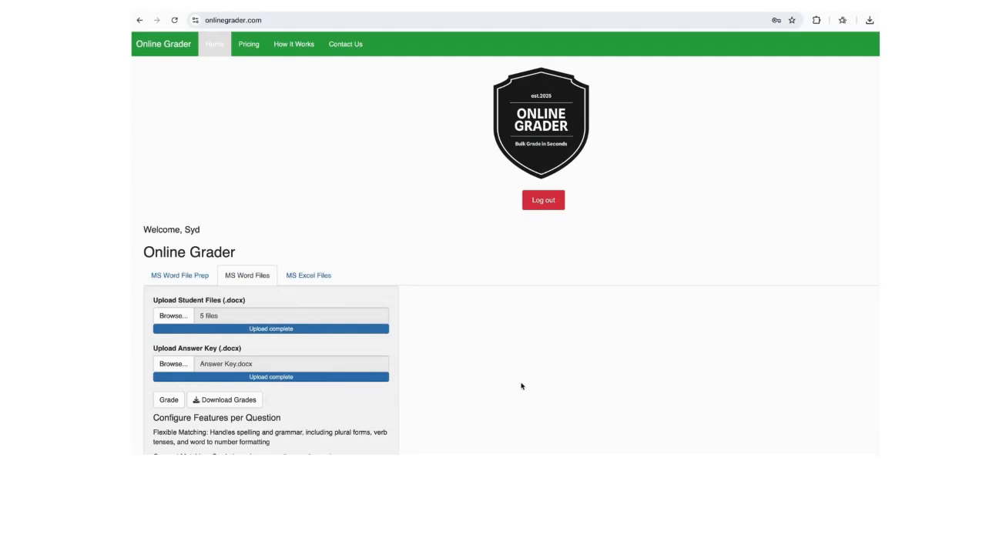
- Enable Flexible Matching for questions 1, 2 and 3, leaving questions 4 and 5 without it
scroll(521, 386, down, 5)
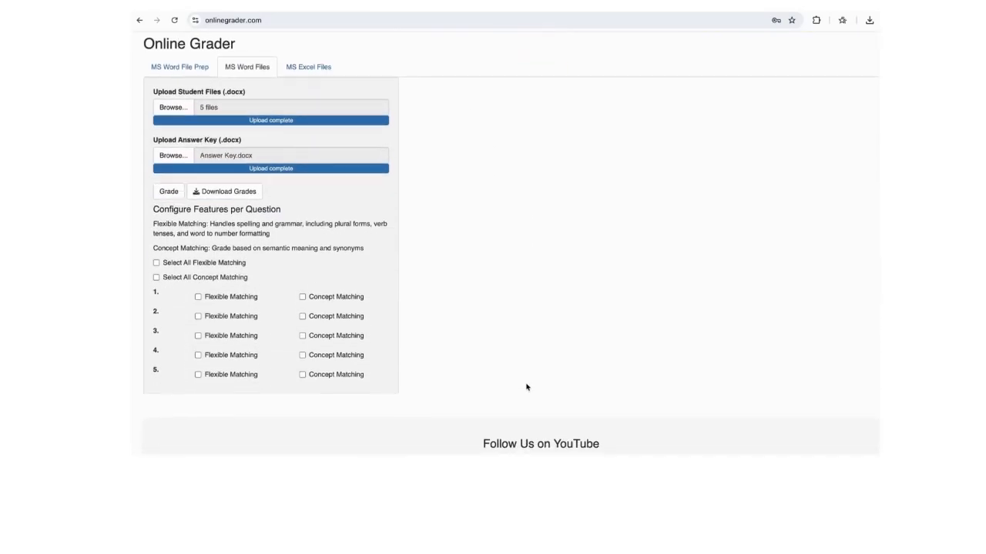
click(198, 296)
click(198, 316)
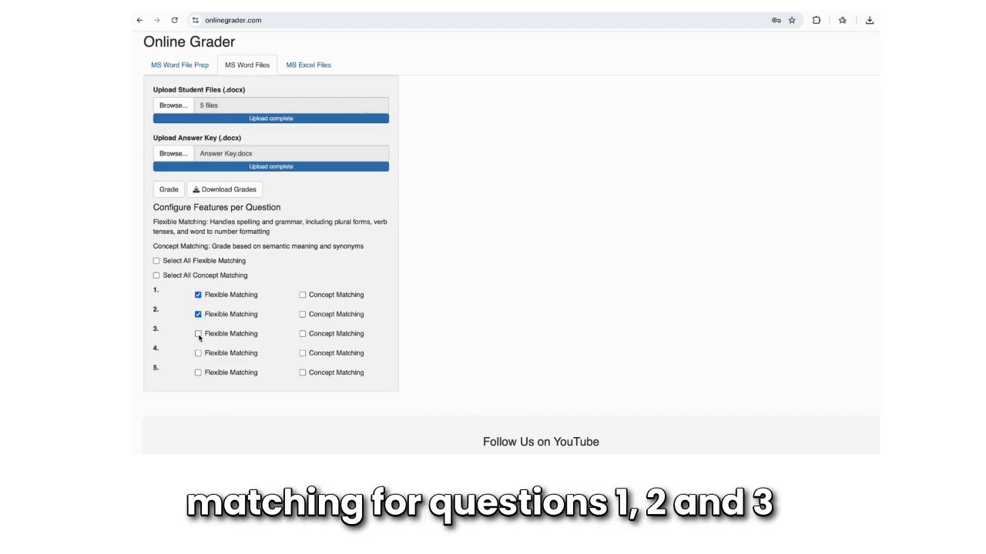
click(197, 335)
- Grade the uploaded student files, download the grades, and open Grade_Report.xlsx in Excel
scroll(457, 275, up, 5)
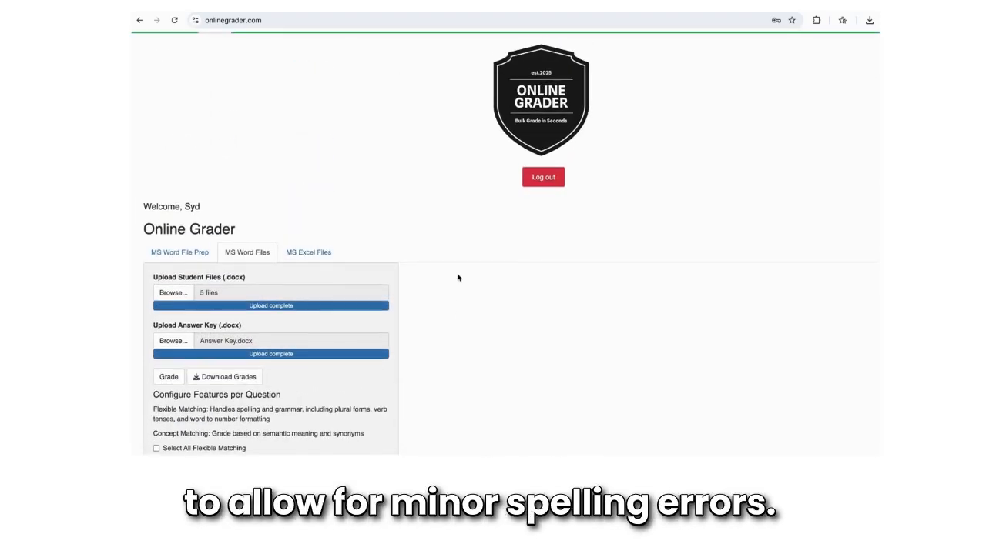
click(169, 378)
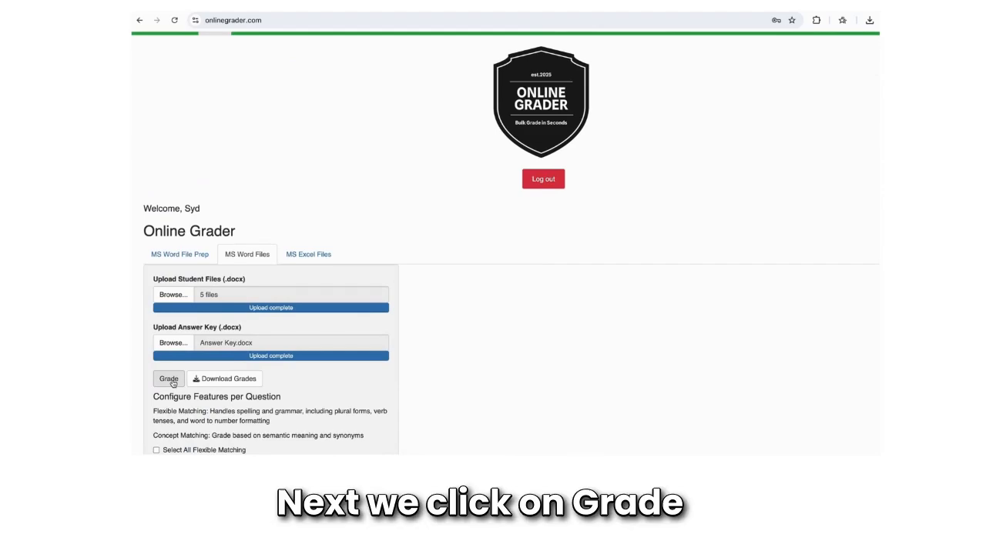
click(235, 380)
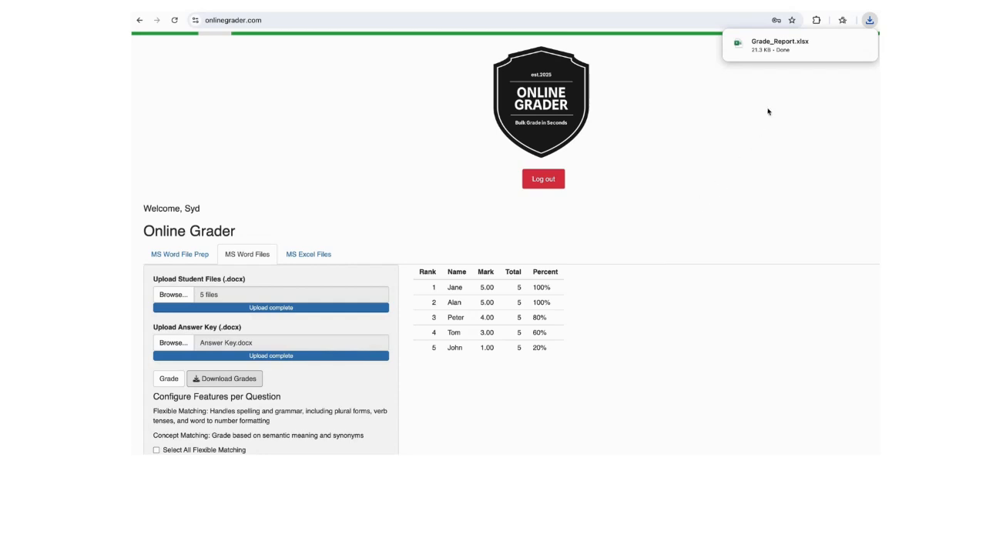
click(776, 47)
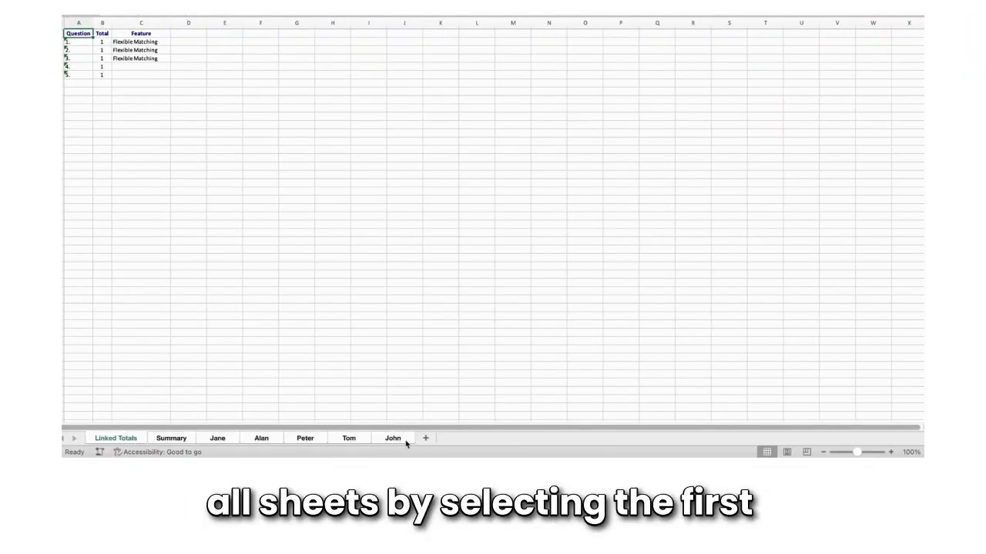
- Zoom all selected sheets of the grade report to 140%
click(891, 453)
click(891, 453)
click(891, 452)
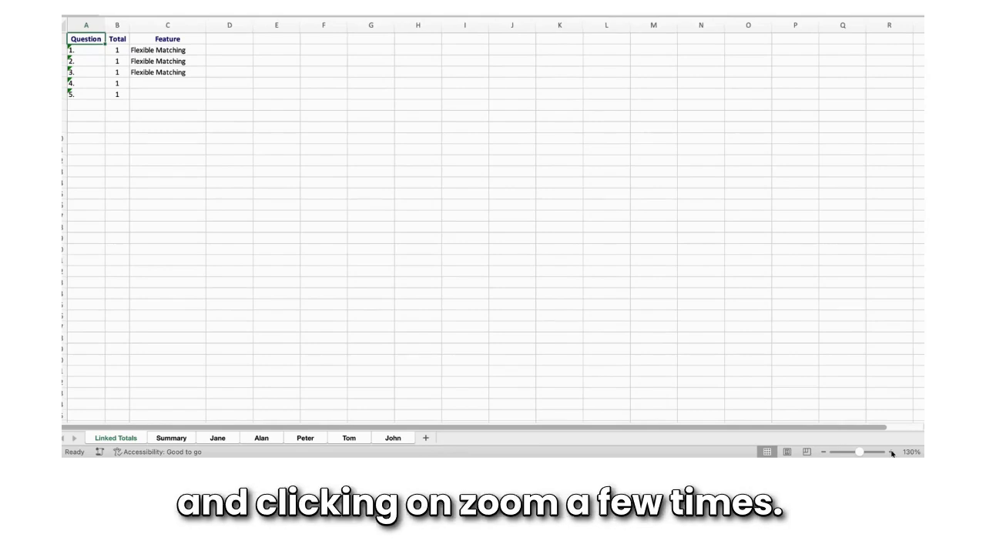
click(891, 453)
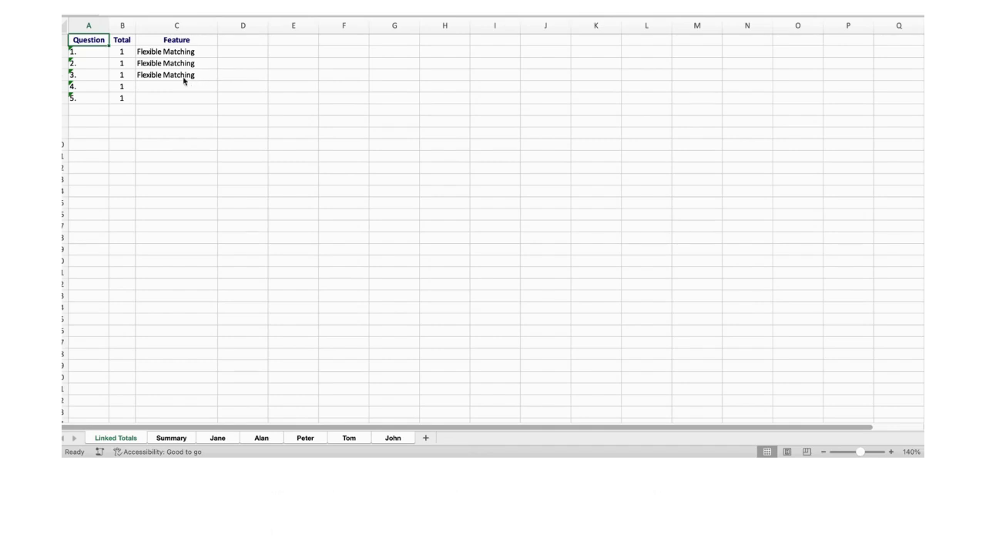
- Examine the Summary sheet and all columns of the top-ranked student's sheet
click(172, 438)
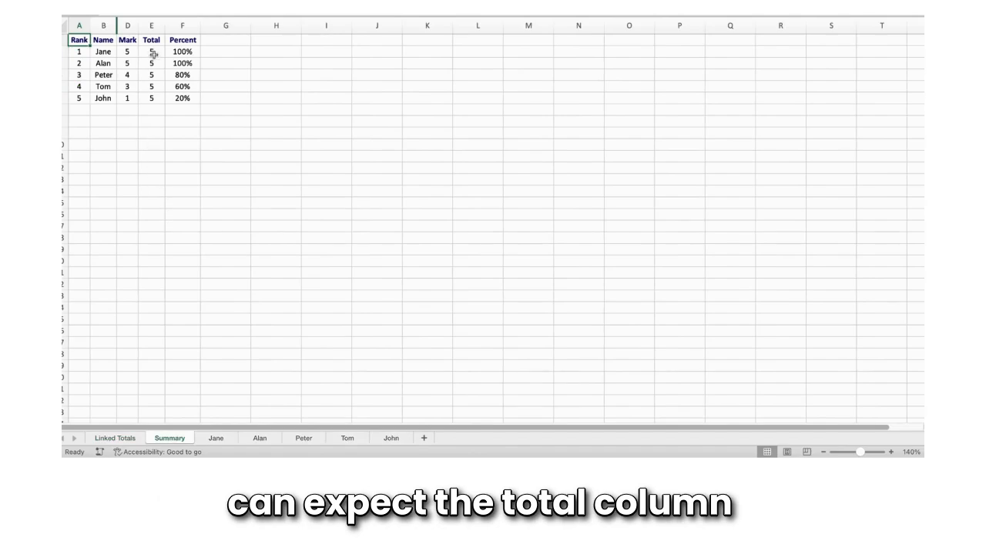
click(217, 439)
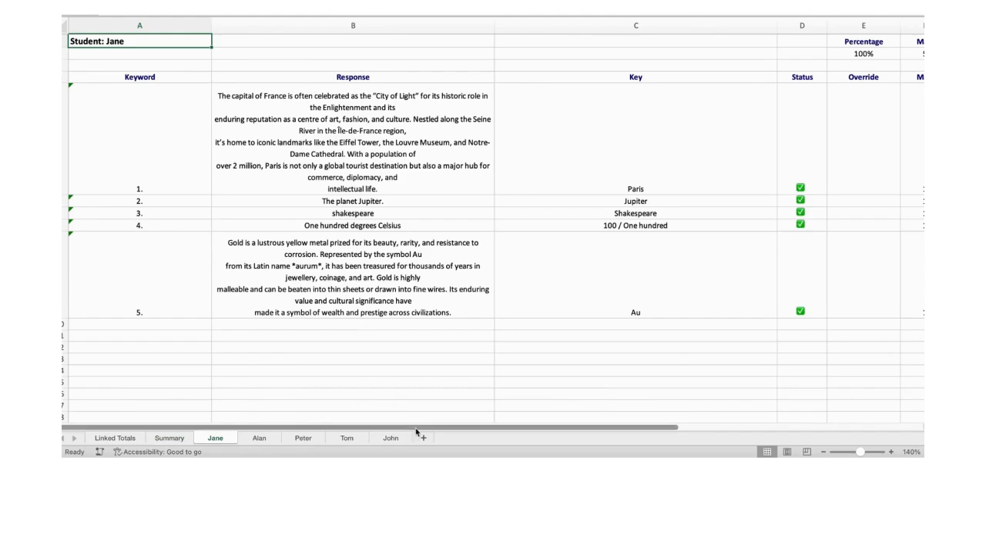
drag(415, 431, 678, 439)
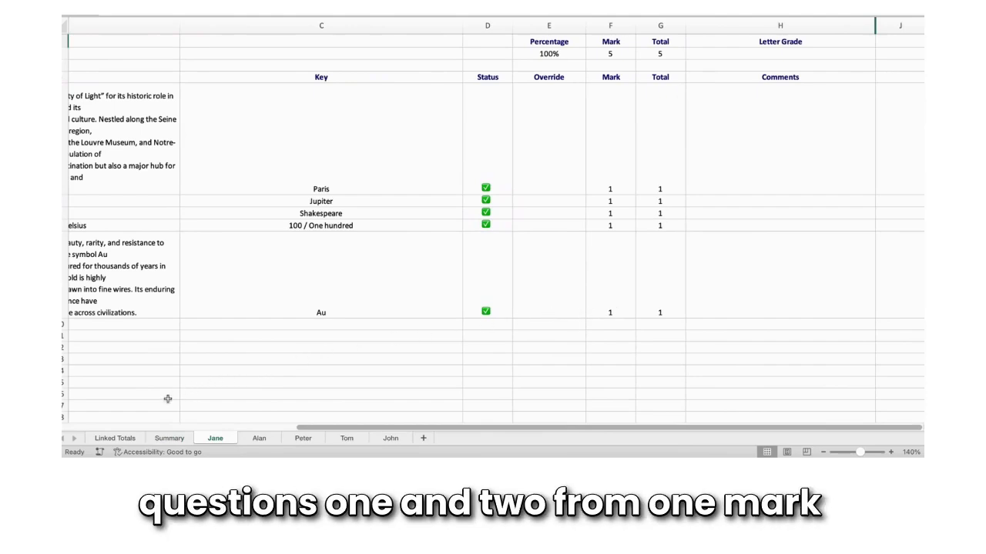
- On the Linked Totals sheet, set the totals for questions 1 and 2 to 2 each
click(115, 439)
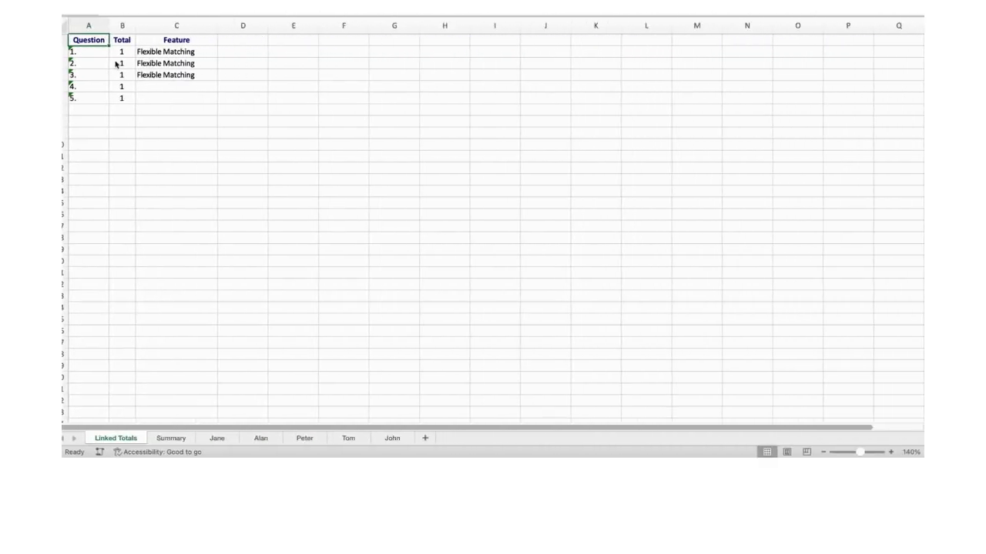
click(123, 57)
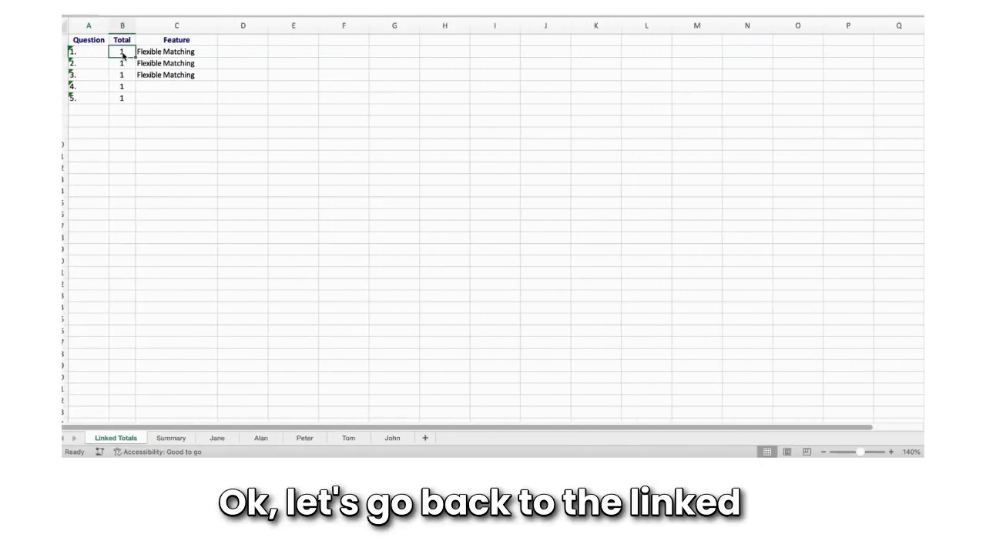
text(2)
key(Return)
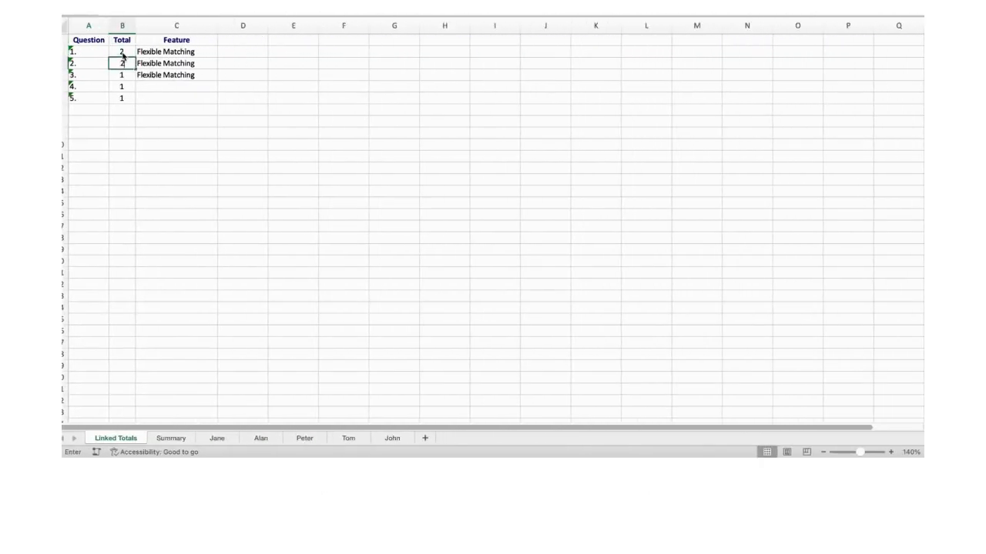
text(2)
key(Return)
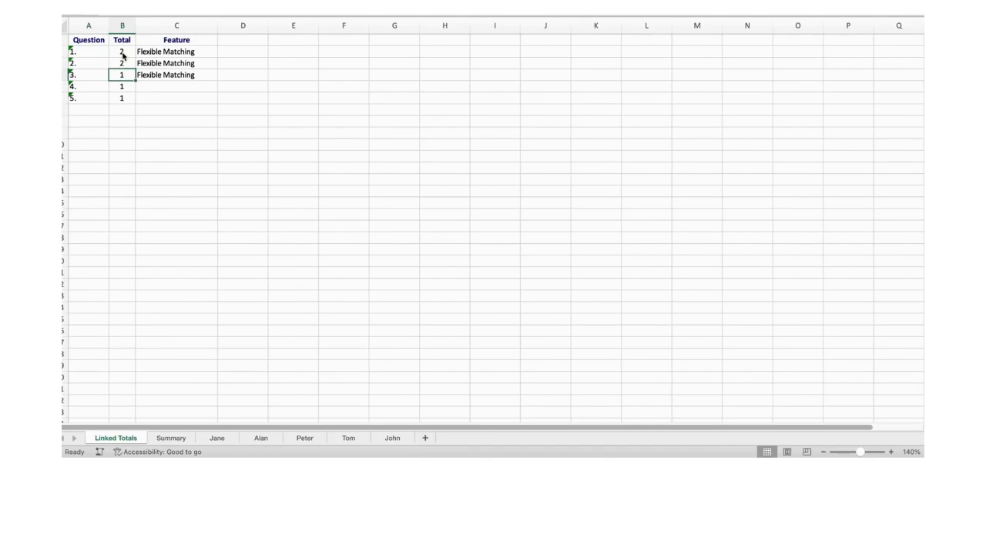
- Check the totals and marks on the Summary sheet and on the third- and fourth-ranked students' sheets
click(171, 438)
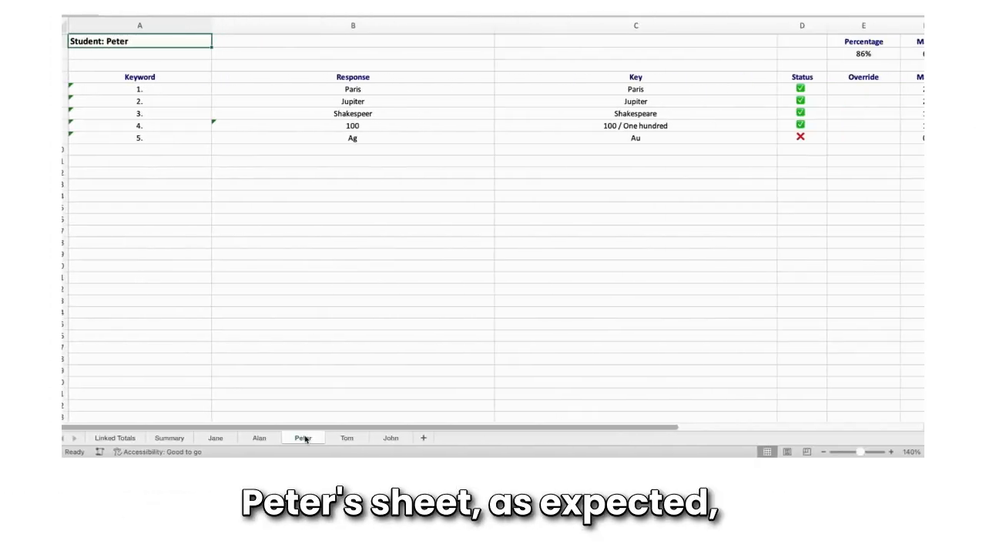
drag(323, 429, 530, 437)
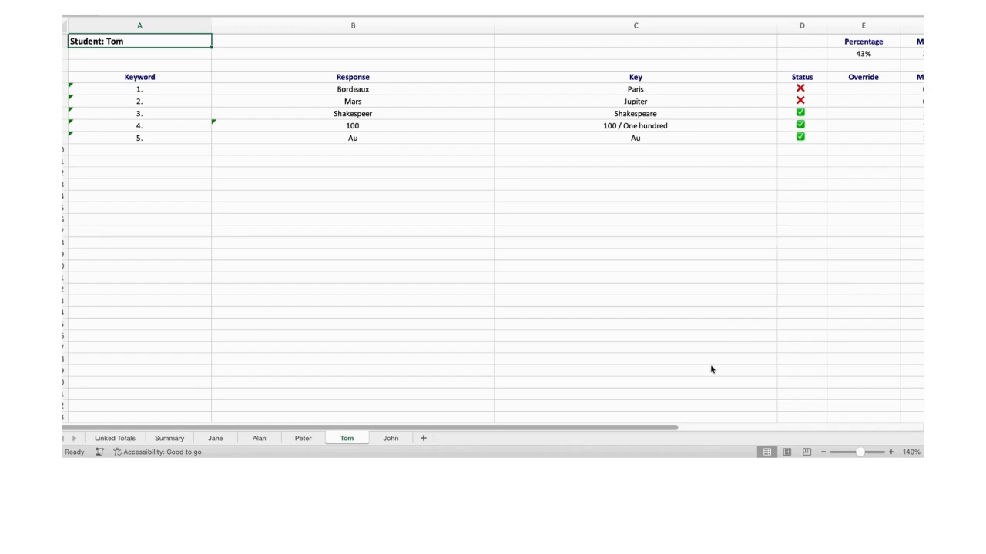
drag(662, 425, 870, 430)
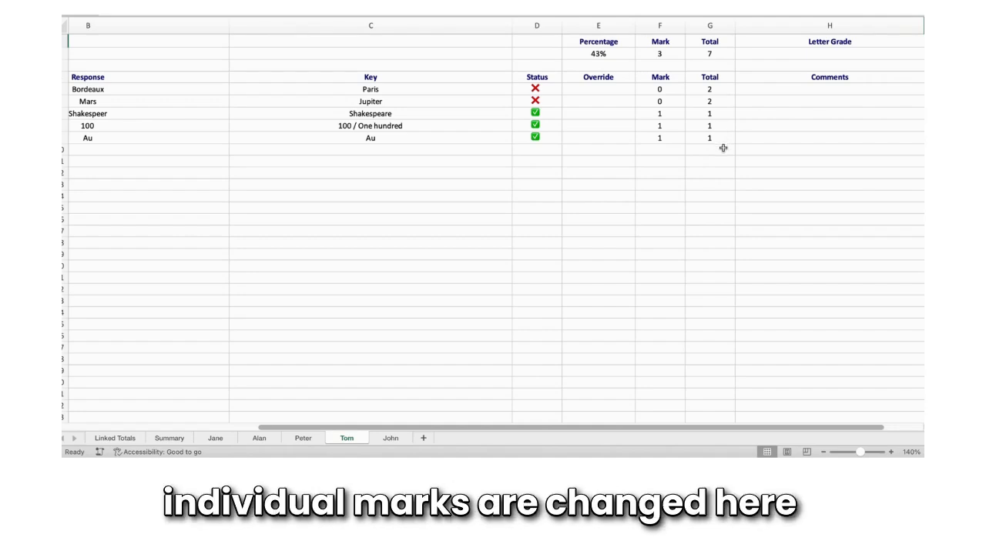
click(598, 220)
drag(674, 81, 671, 145)
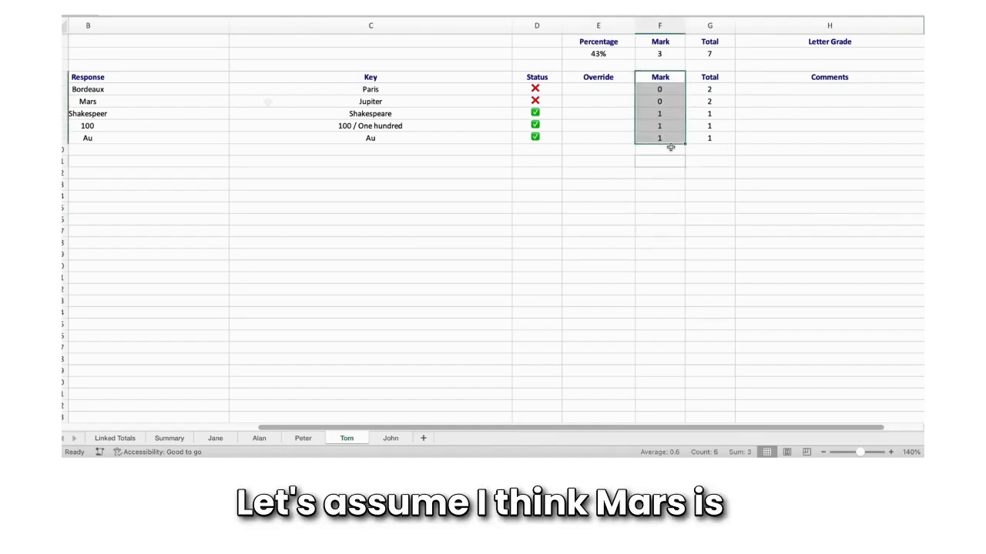
click(670, 157)
- On the fourth-ranked student's sheet, set the override for the question 2 answer "Mars" to 1
click(155, 100)
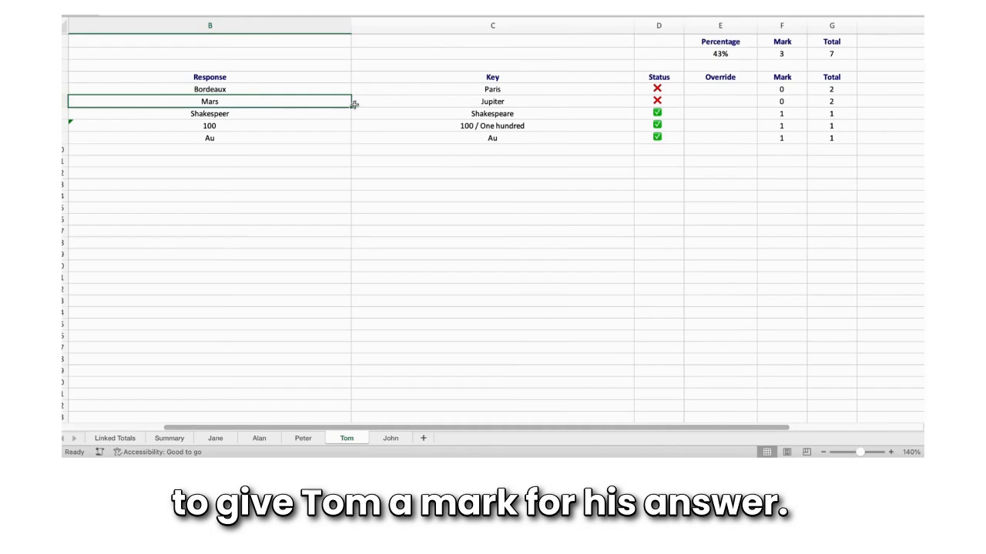
click(718, 101)
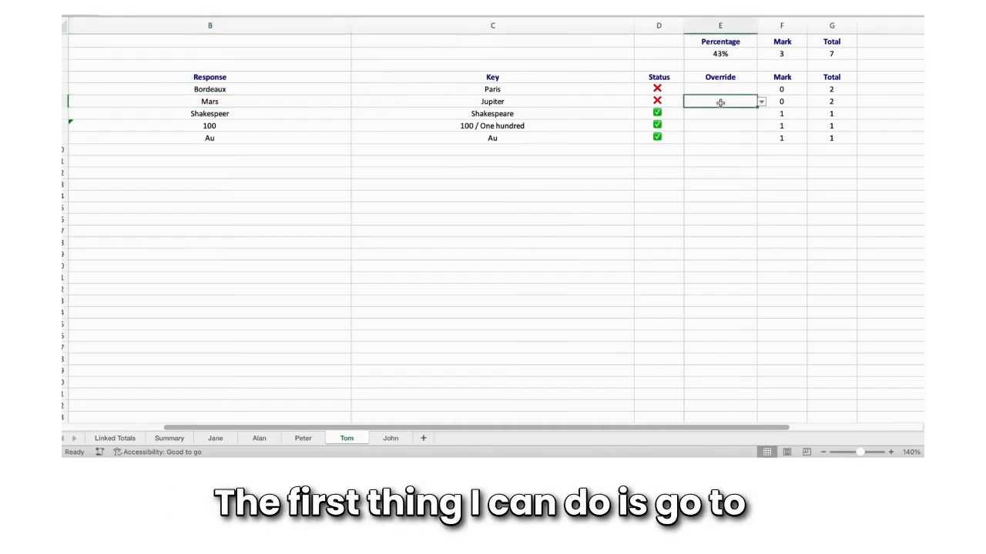
click(760, 102)
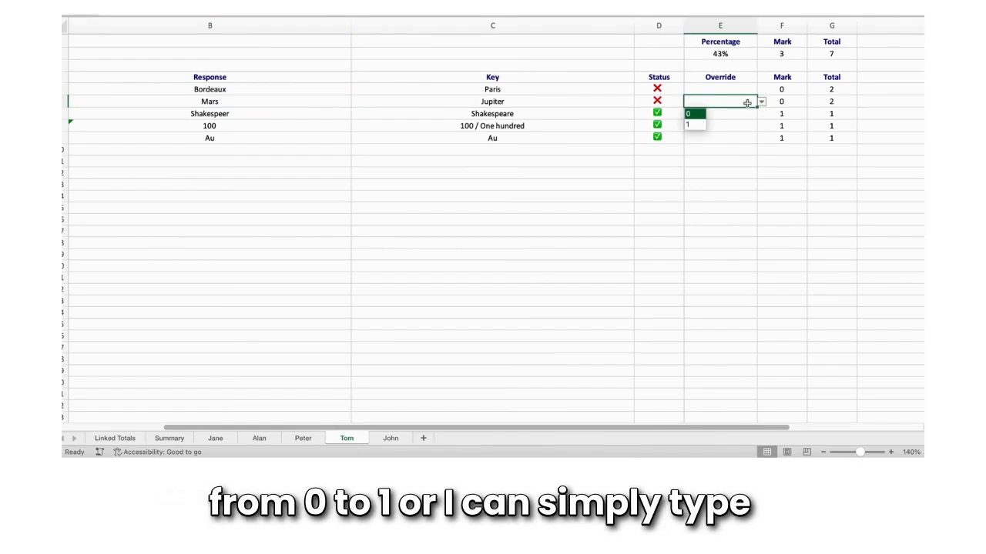
click(695, 123)
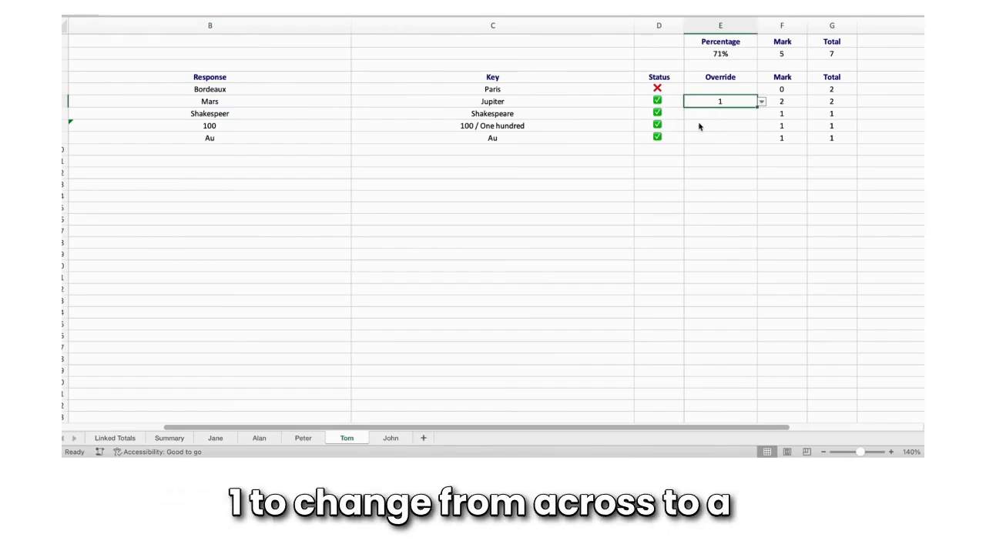
- Change the override for the "Mars" answer to 0 and return it to 1
click(721, 101)
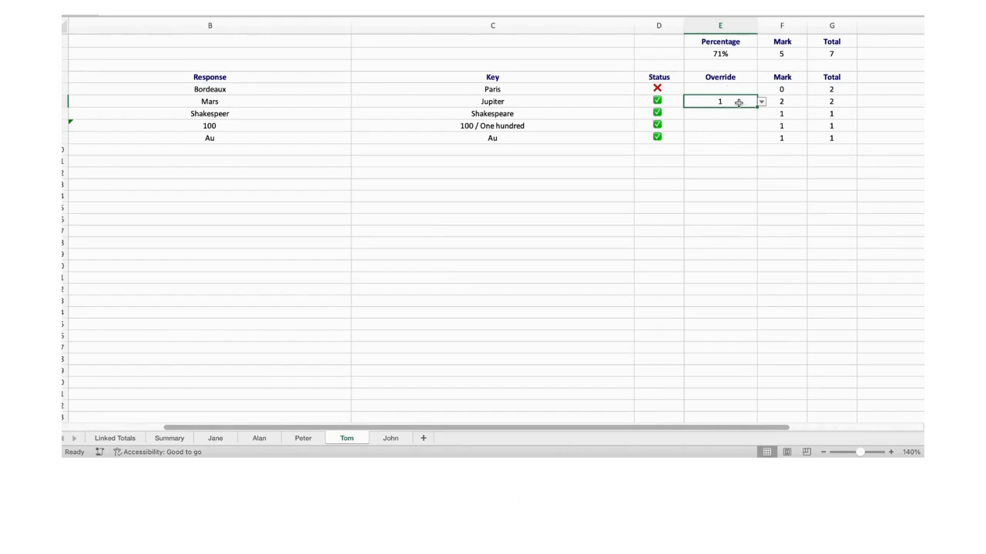
text(1)
key(Return)
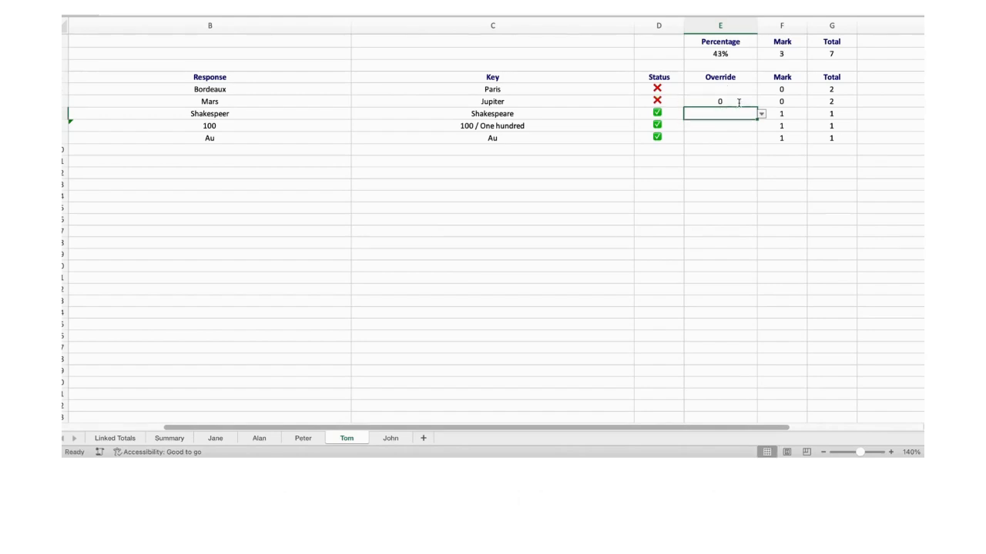
click(739, 103)
text(1)
key(Return)
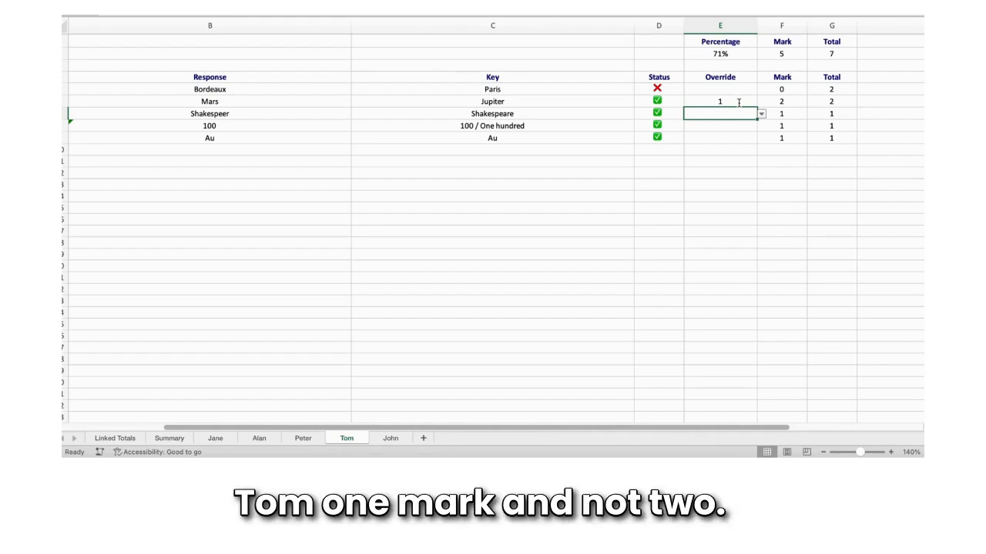
- Set the student's mark for the "Mars" answer to 1
click(781, 100)
text(1)
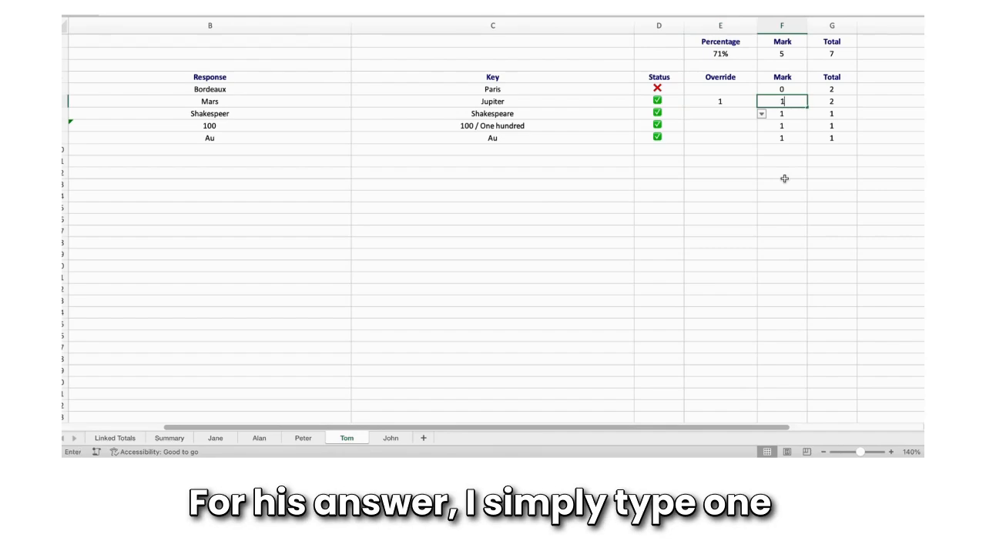
key(Return)
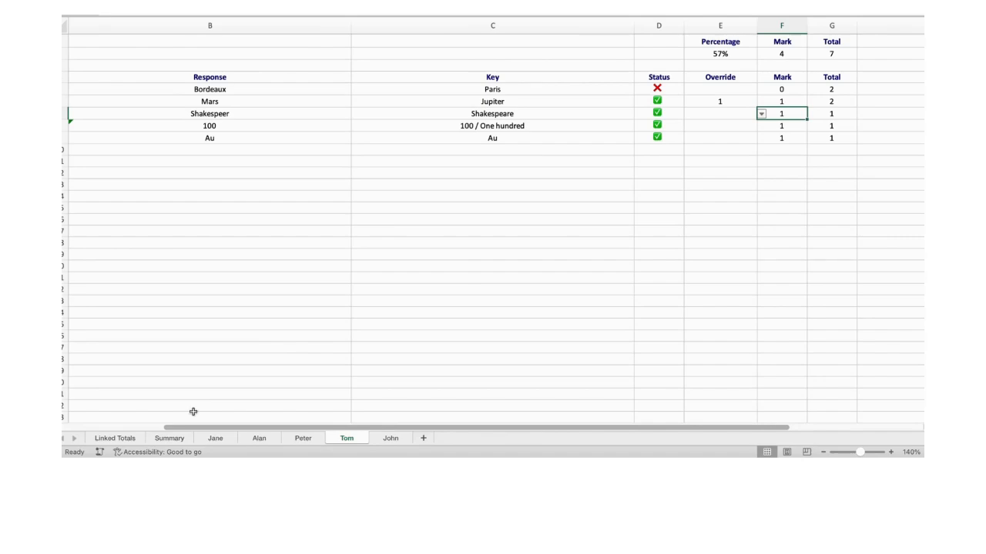
- Check the student's percentage on the Summary sheet and the letter grade and comments areas on the student's own sheet
click(174, 439)
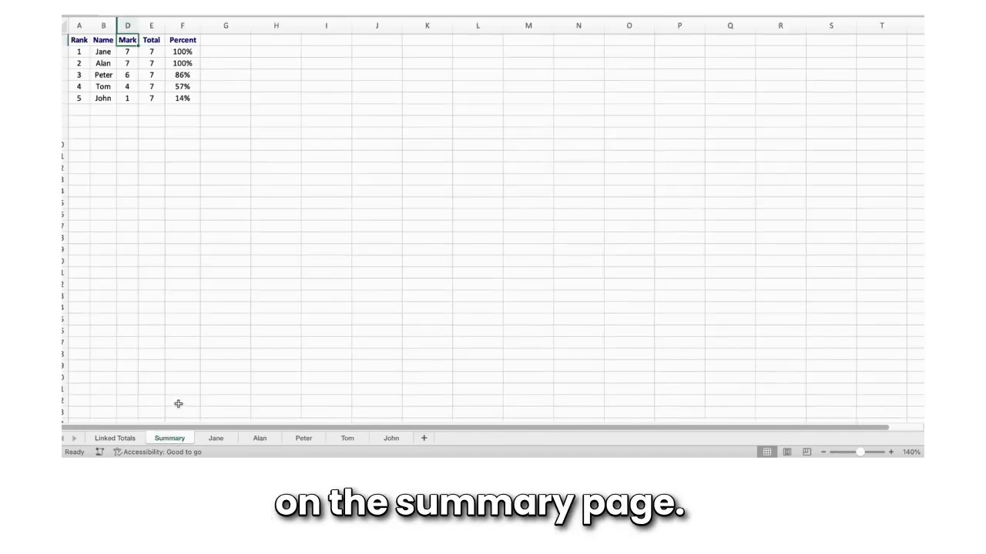
click(192, 89)
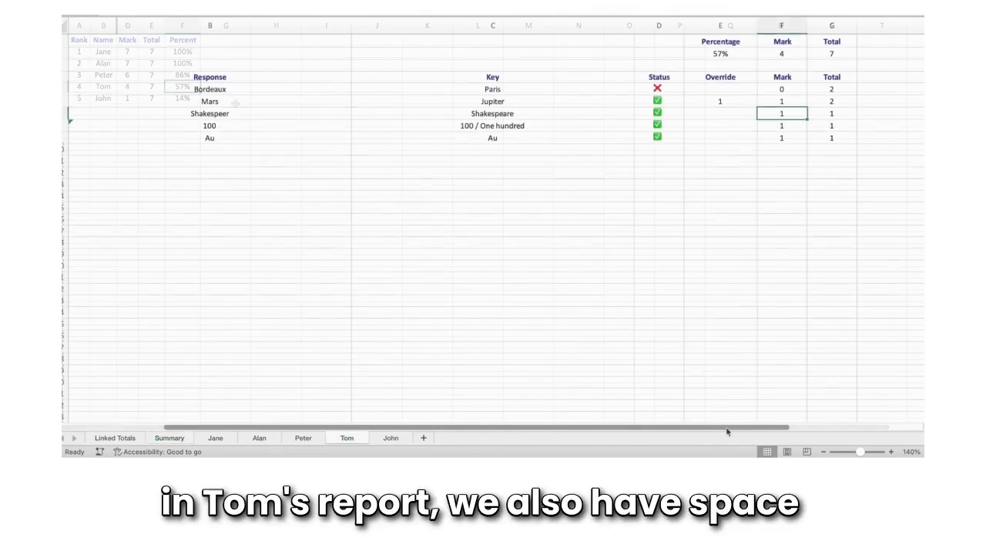
drag(727, 431, 863, 429)
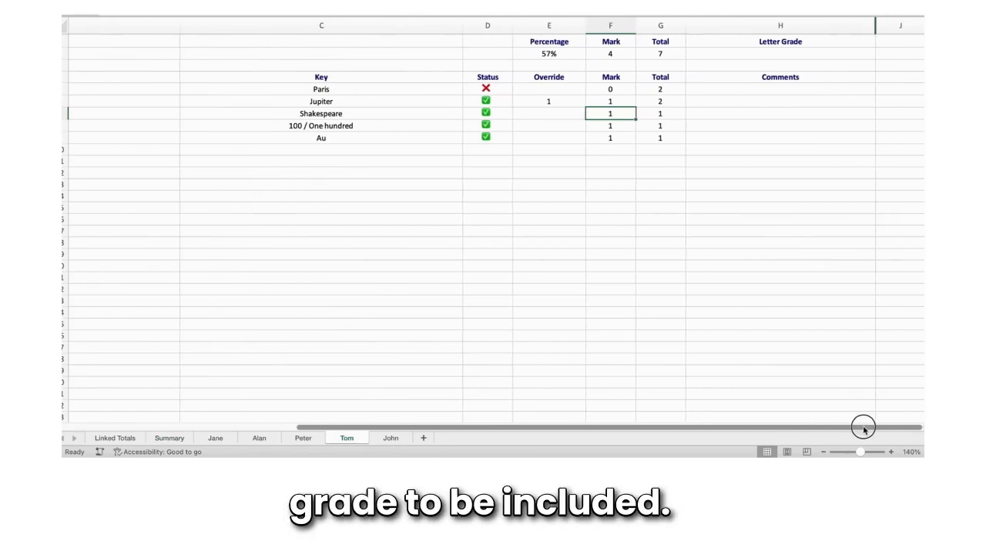
- Open the print settings for the student's report
click(780, 54)
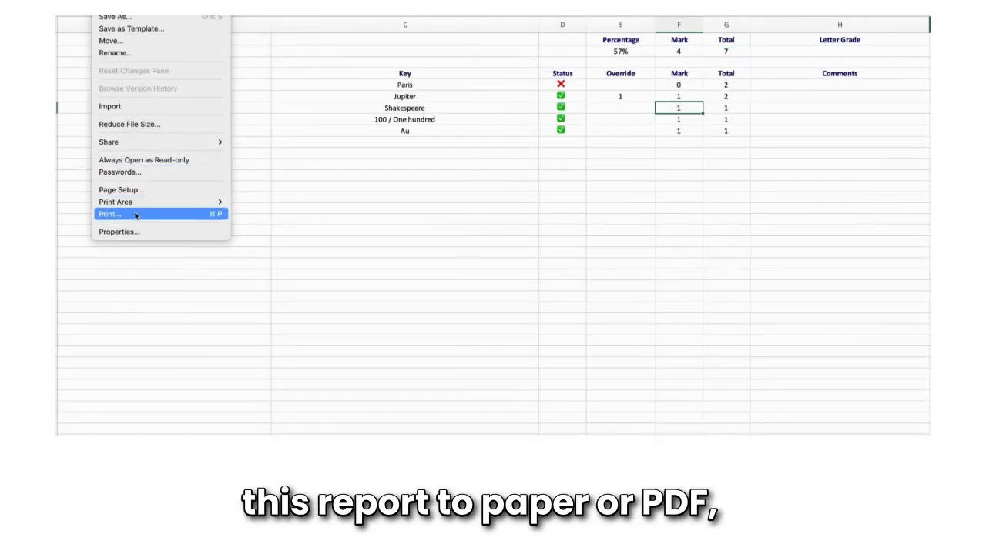
click(135, 215)
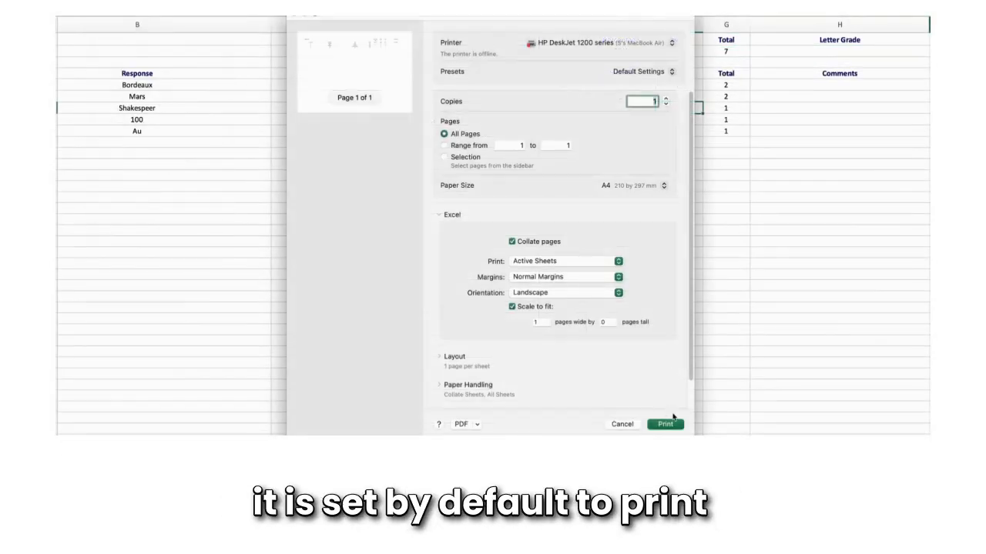